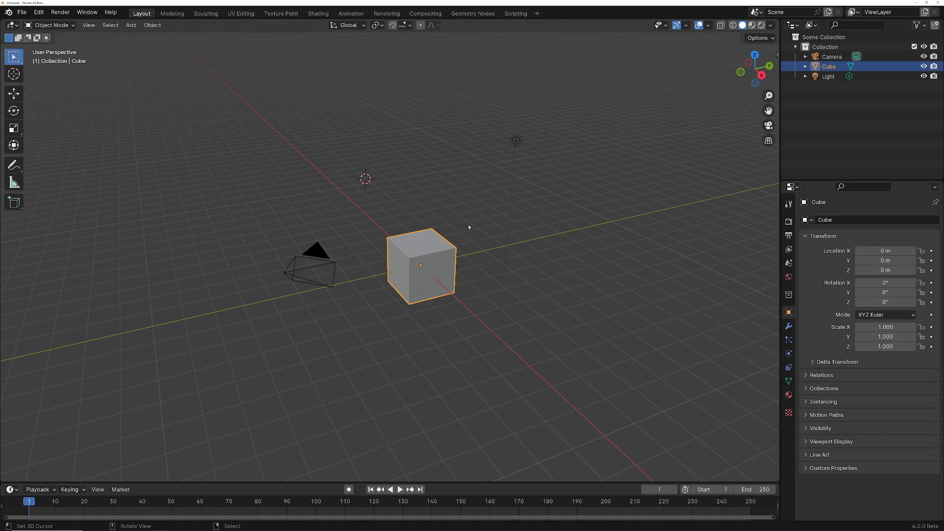
# Place the 3D cursor in the empty space beyond the cube, beside the Y axis, and add a plane mesh there
pyautogui.click(572, 206)
pyautogui.hotkey('shift', 'a')
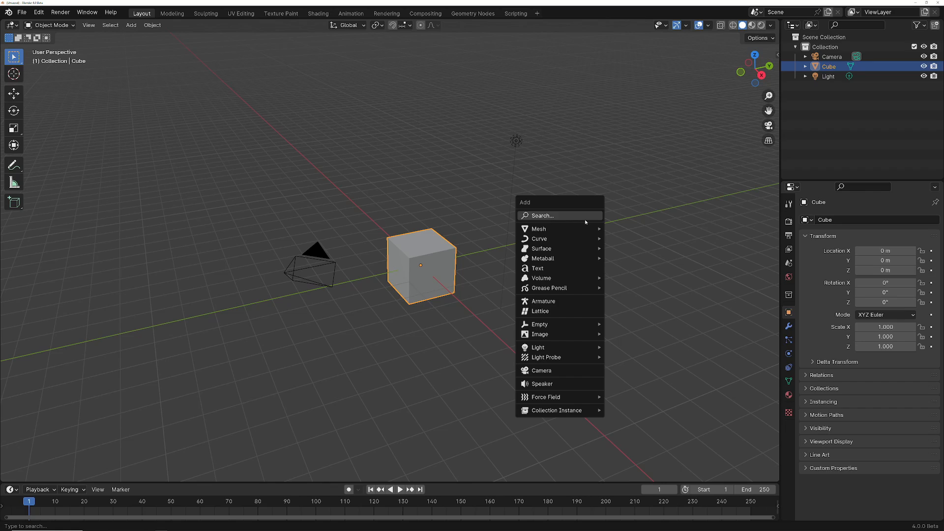
pyautogui.moveTo(581, 228)
pyautogui.click(623, 229)
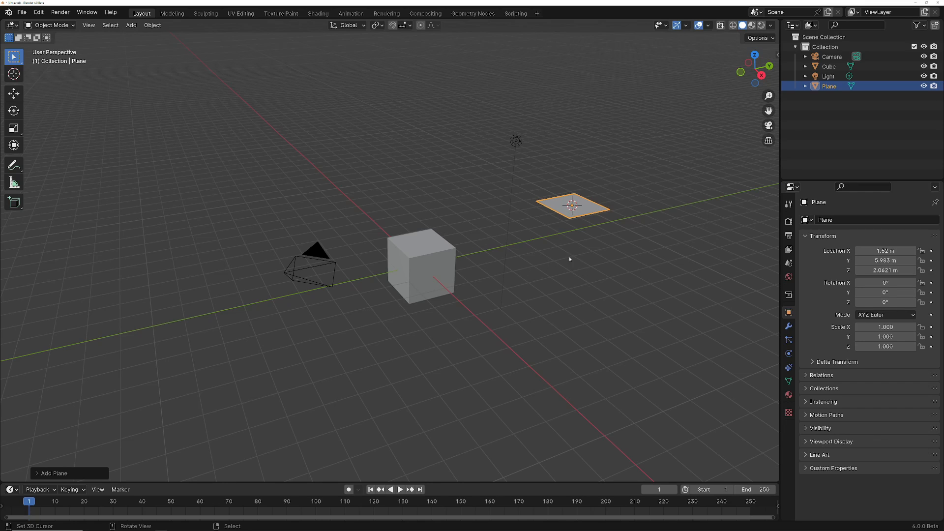
# Set the transform pivot point to 3D Cursor and select the cube
pyautogui.click(377, 25)
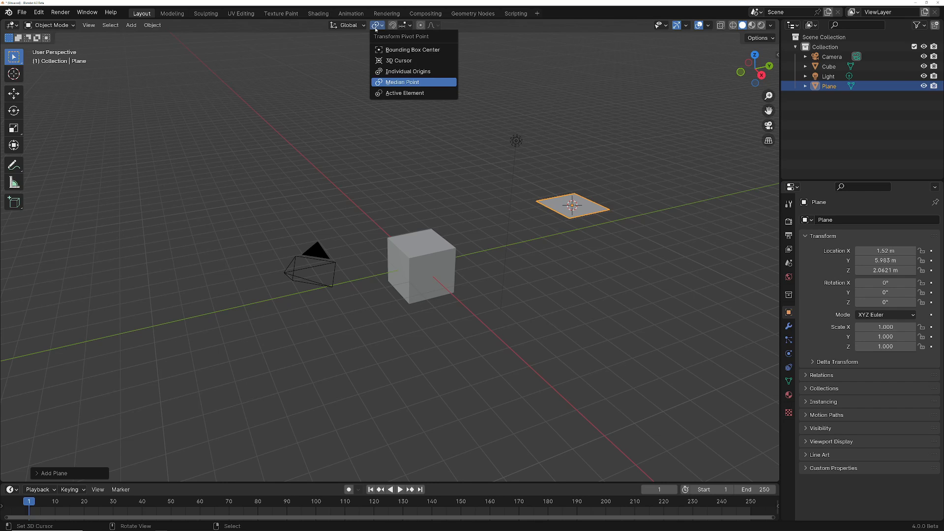
pyautogui.click(399, 61)
pyautogui.moveTo(578, 225); pyautogui.dragTo(470, 238, button='middle')
pyautogui.rightClick(433, 217)
pyautogui.keyDown('shift'); pyautogui.moveTo(414, 308); pyautogui.dragTo(365, 297, button='middle'); pyautogui.keyUp('shift')
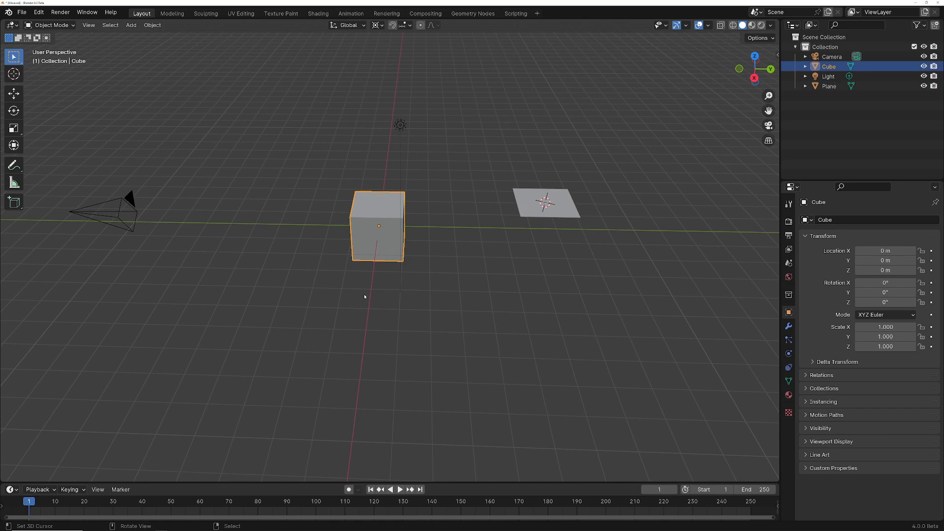
# Try rotating and scaling the cube about the 3D cursor at the plane's centre
pyautogui.press('r')
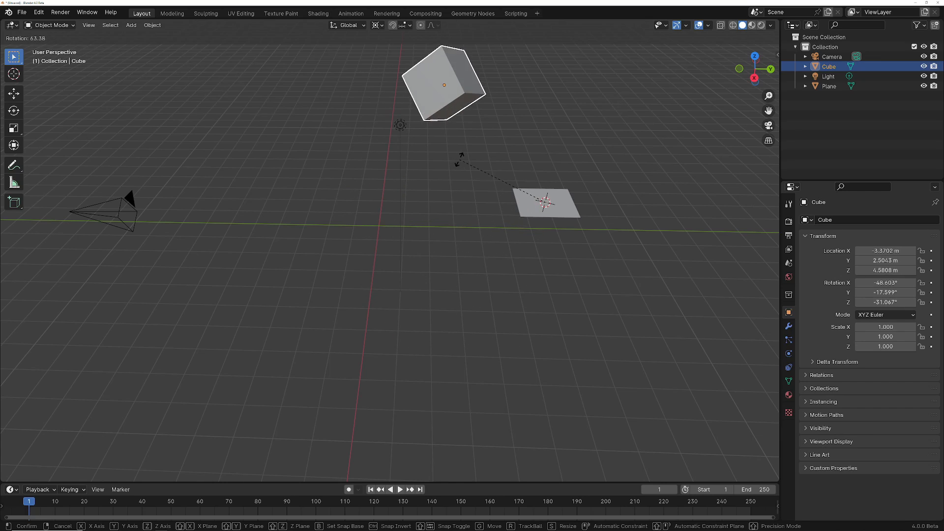
pyautogui.rightClick(465, 268)
pyautogui.press('s')
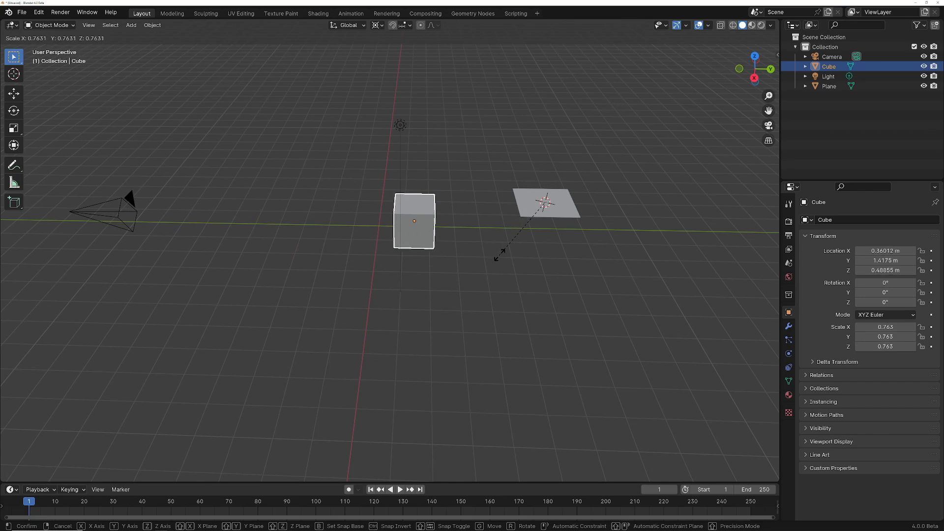
pyautogui.rightClick(460, 273)
# Move the 3D cursor to the empty space between the camera and the cube and try rotating the cube about it
pyautogui.keyDown('shift'); pyautogui.moveTo(252, 286); pyautogui.dragTo(278, 176, button='right'); pyautogui.keyUp('shift')
pyautogui.press('r')
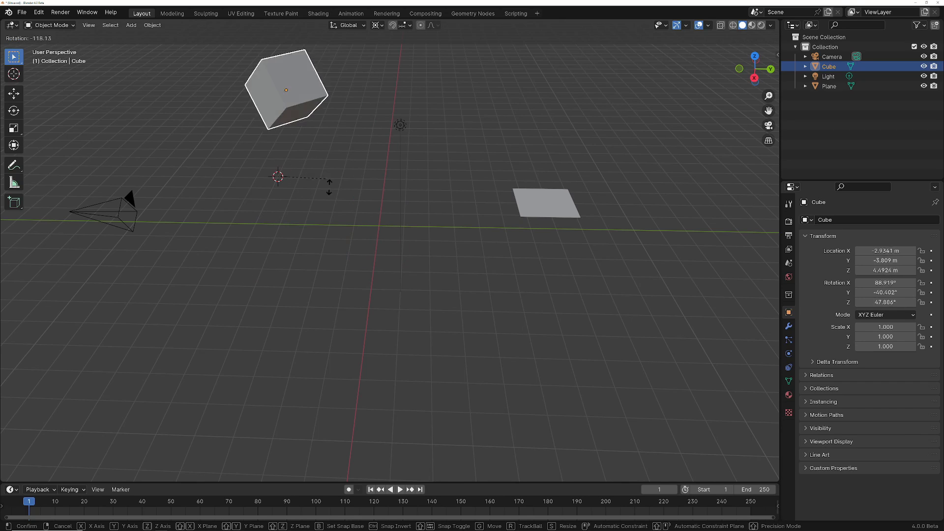
pyautogui.rightClick(267, 197)
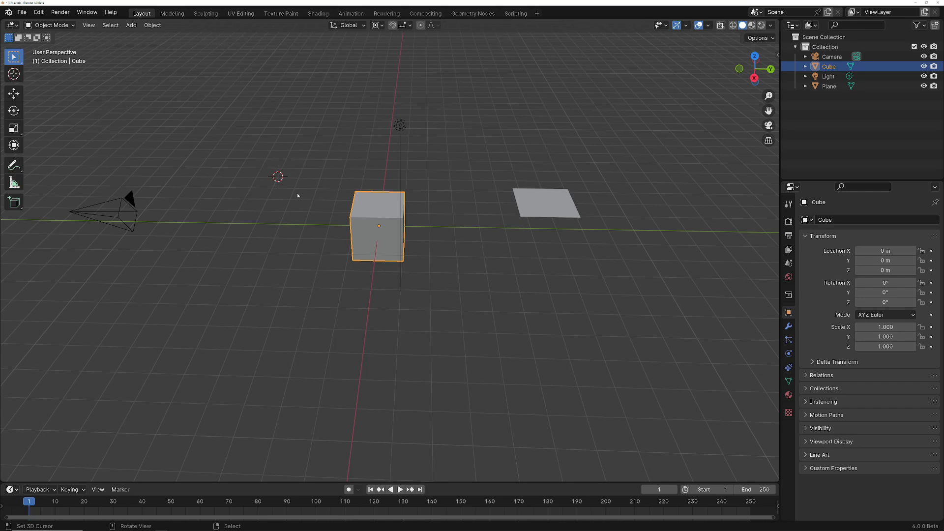
# Activate the Cursor tool and place the 3D cursor at empty spots away from the objects
pyautogui.moveTo(297, 195); pyautogui.dragTo(359, 236, button='middle')
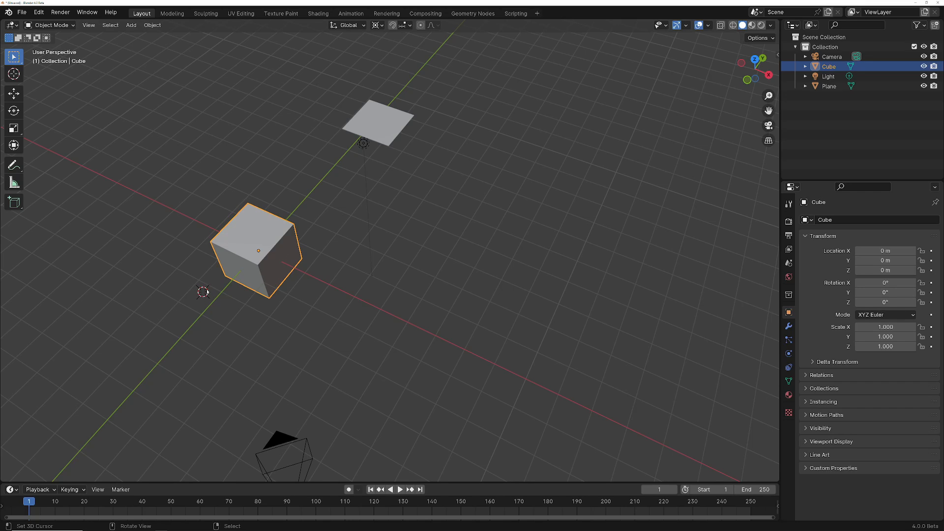
pyautogui.click(419, 244)
pyautogui.click(17, 76)
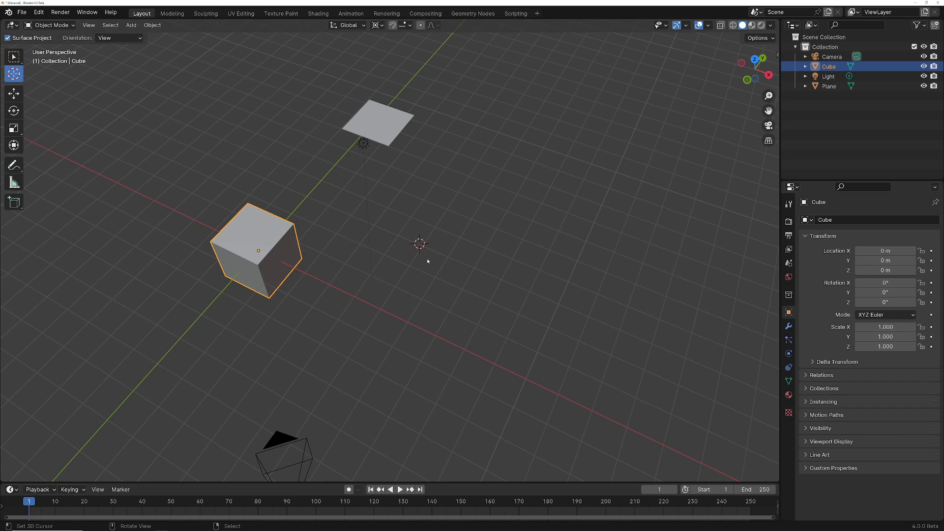
pyautogui.moveTo(398, 269); pyautogui.dragTo(449, 204, button='middle')
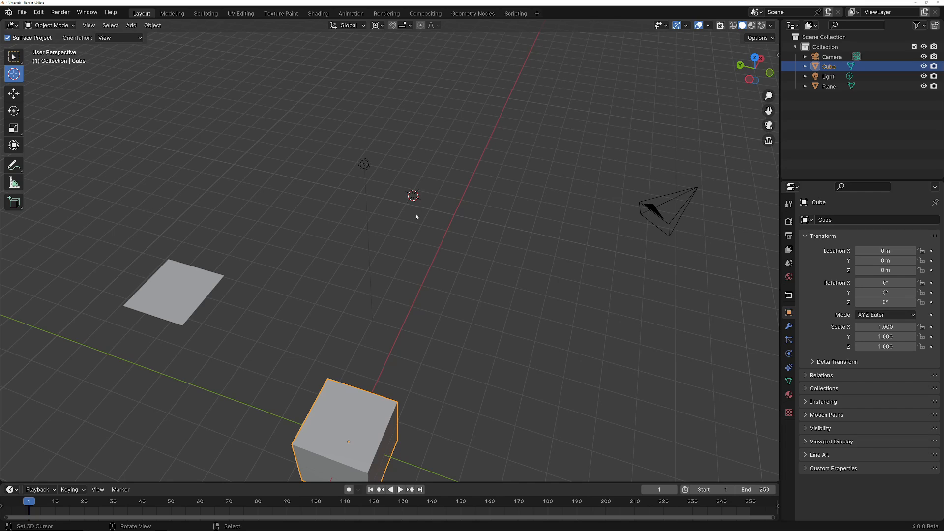
pyautogui.click(467, 277)
# Set the Cursor tool's orientation to None and reposition the 3D cursor several times in the empty area near the light
pyautogui.click(105, 40)
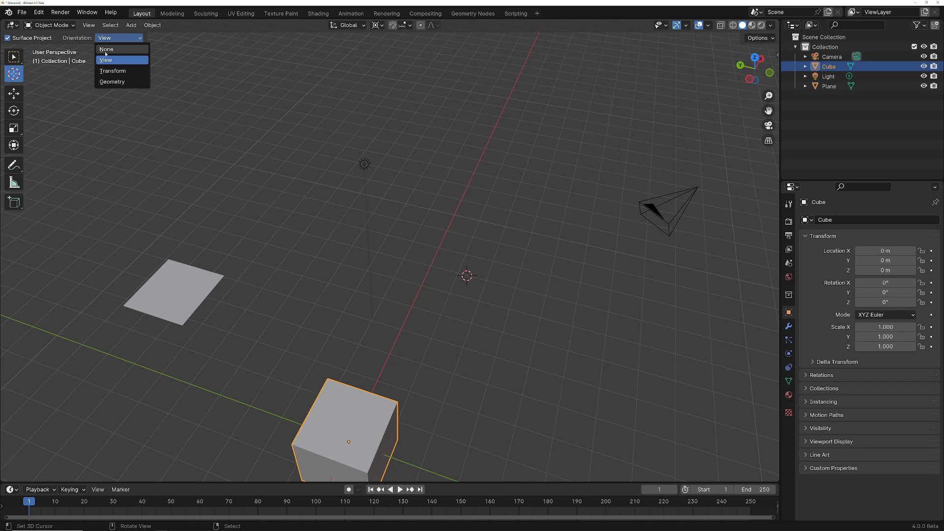
pyautogui.click(108, 50)
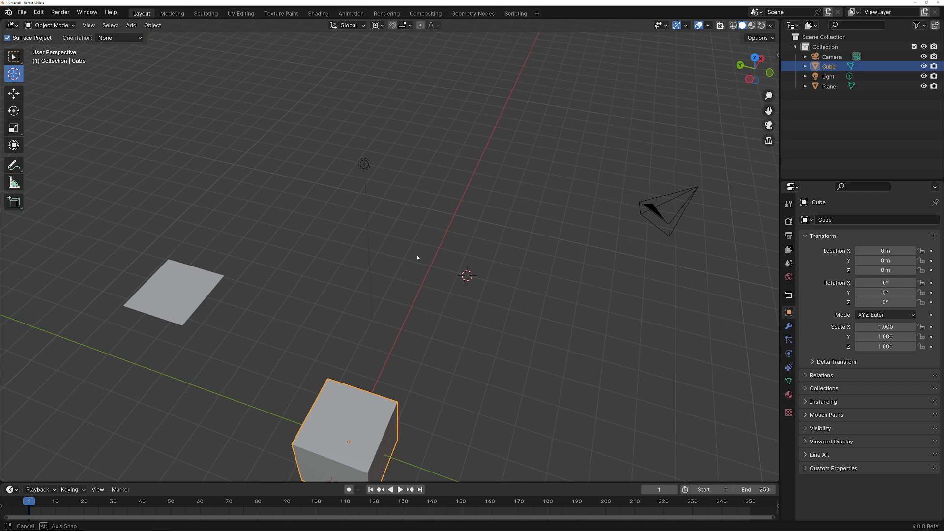
pyautogui.moveTo(417, 255); pyautogui.dragTo(478, 265, button='middle')
pyautogui.click(483, 248)
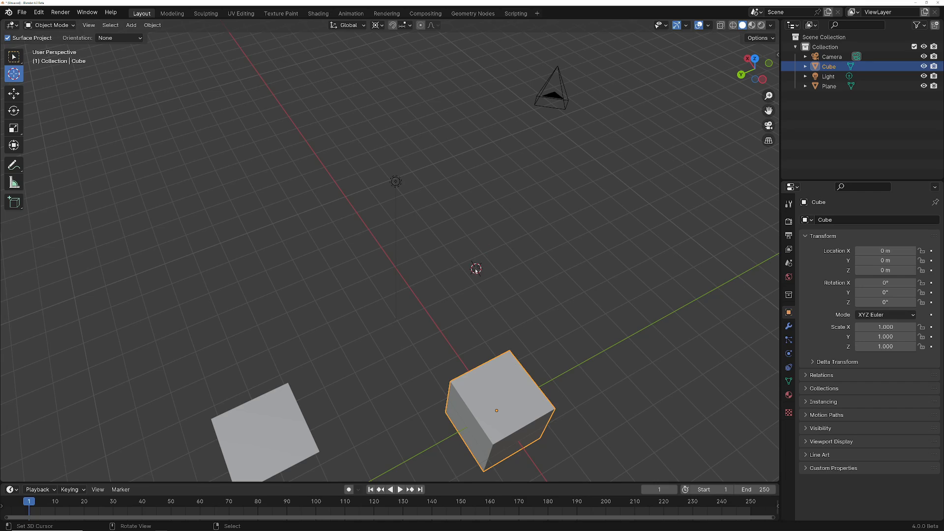
pyautogui.click(448, 250)
pyautogui.click(474, 227)
pyautogui.click(484, 257)
# Set the Cursor tool's orientation to Transform and enable the Move object gizmo in the viewport
pyautogui.click(134, 38)
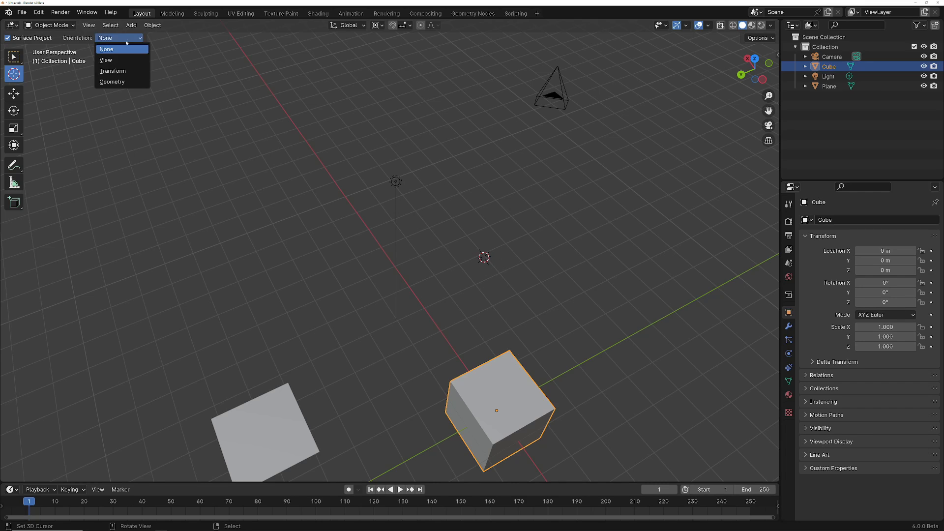
pyautogui.click(128, 71)
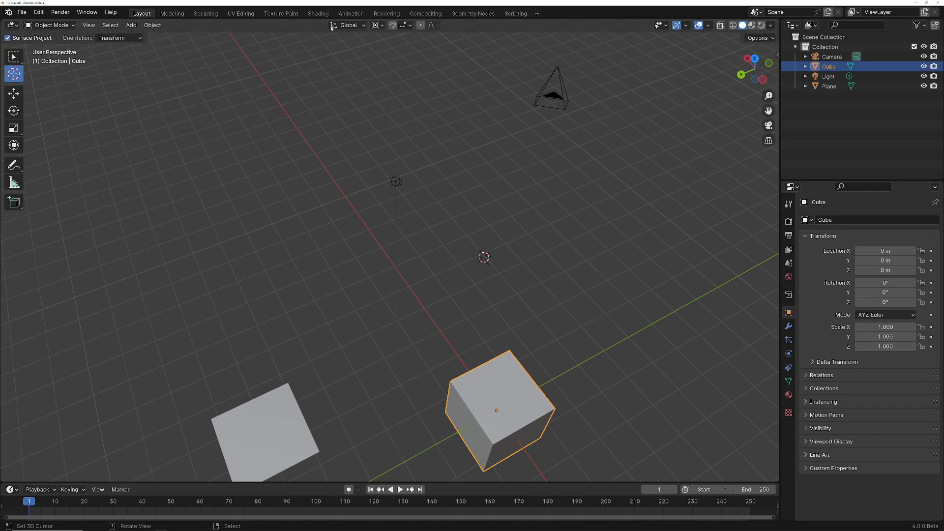
pyautogui.click(686, 25)
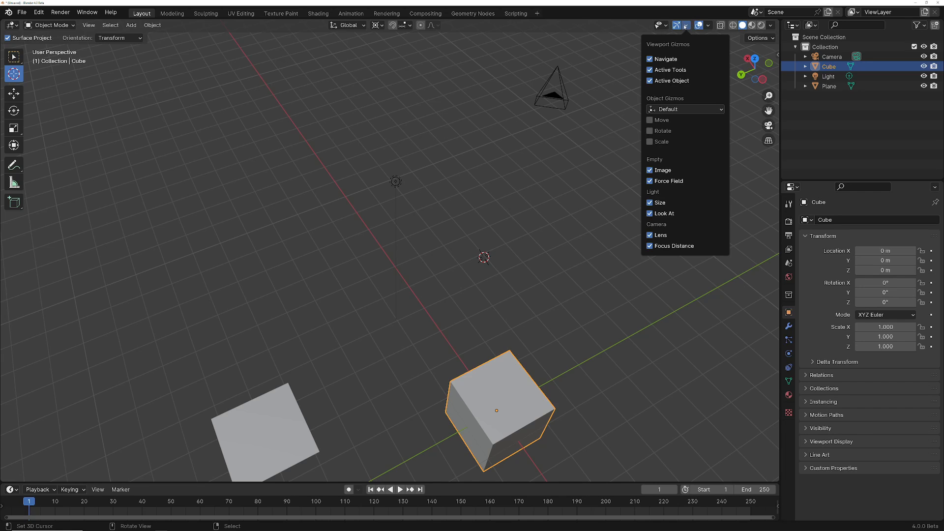
pyautogui.click(649, 120)
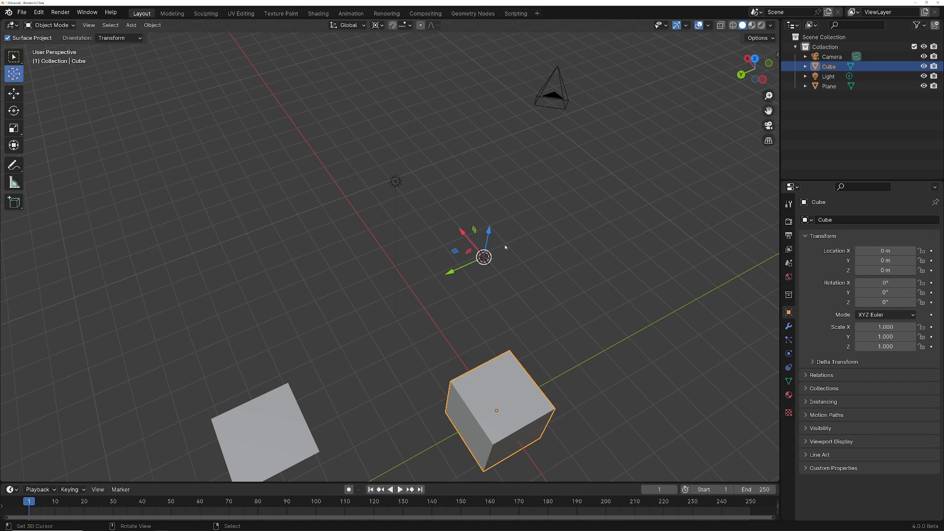
# Set the transform orientation to Local and the pivot point to Median Point
pyautogui.click(348, 25)
pyautogui.click(343, 66)
pyautogui.click(377, 25)
pyautogui.click(389, 86)
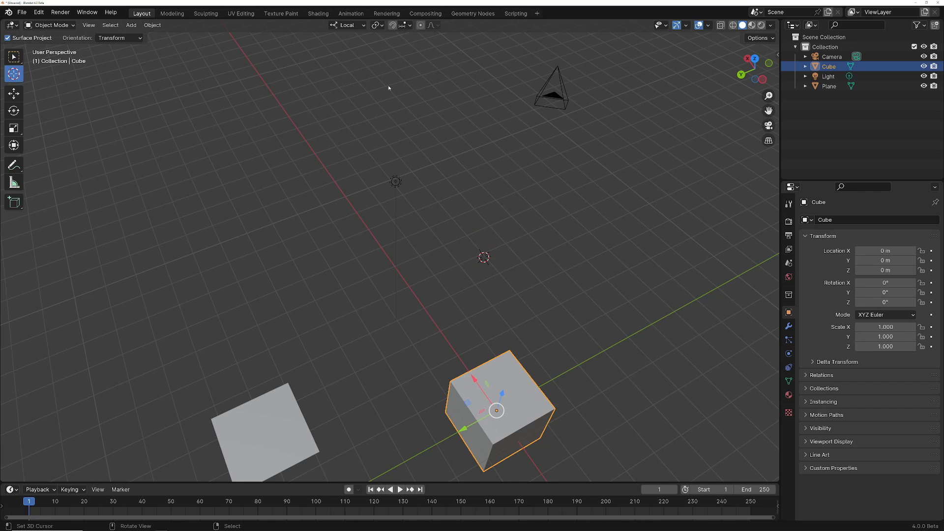
# Trackball-rotate the cube freely to about X 309°, Y 26° and Z 301°
pyautogui.keyDown('shift'); pyautogui.moveTo(580, 315); pyautogui.dragTo(572, 224, button='middle'); pyautogui.keyUp('shift')
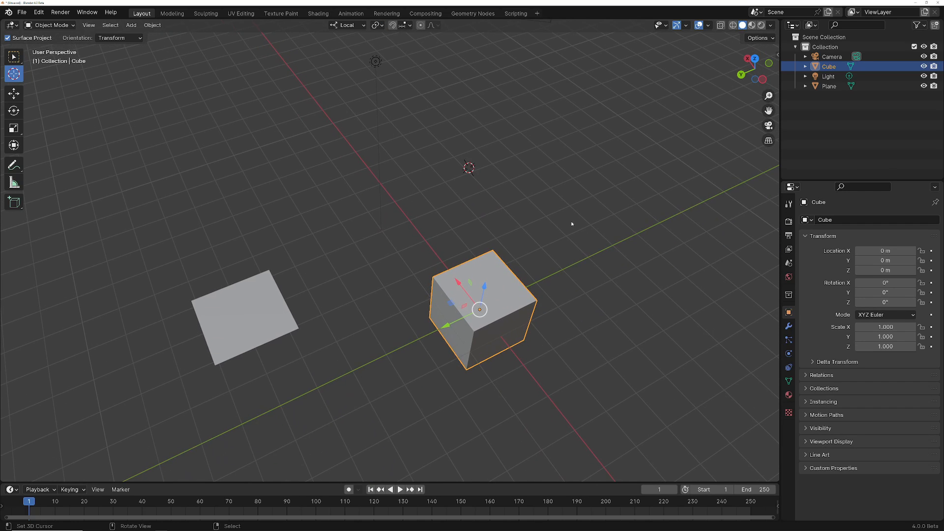
pyautogui.press('r')
pyautogui.press('r')
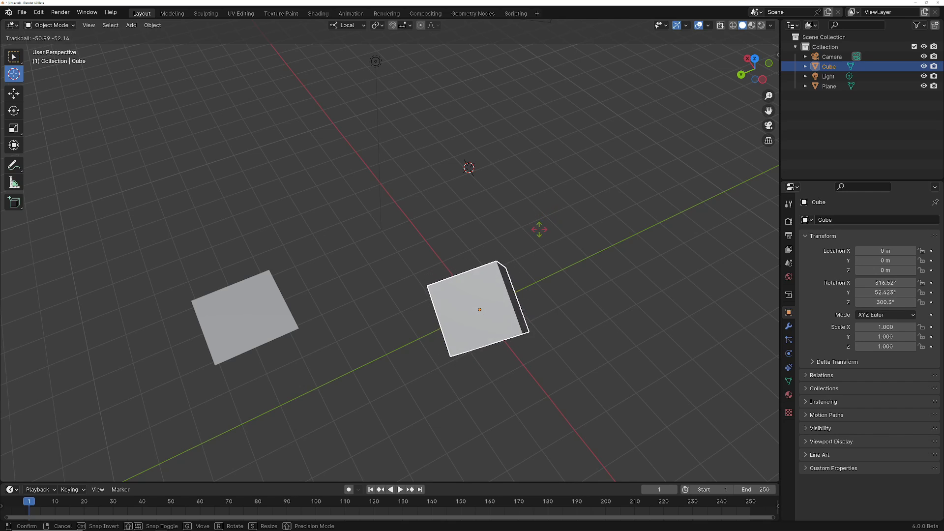
pyautogui.click(533, 241)
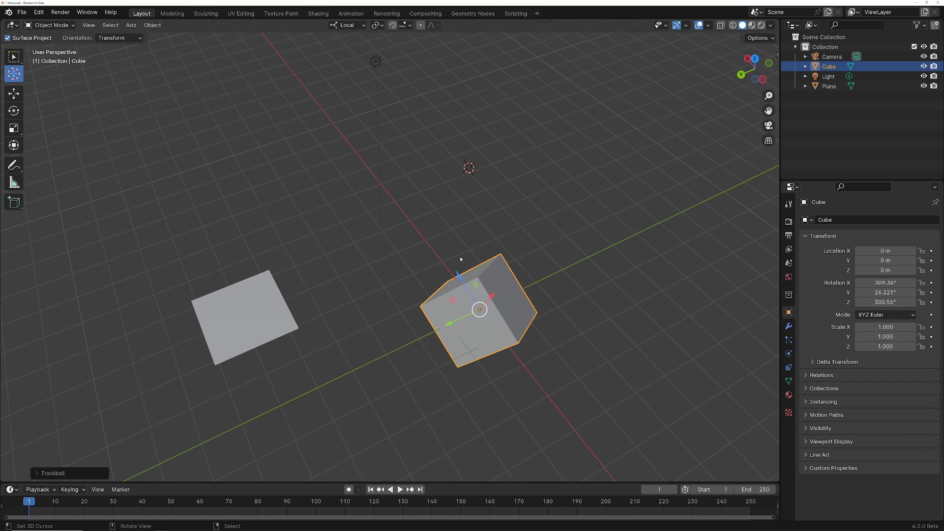
# Select the plane and then the cube to compare the local axes shown by their move gizmos
pyautogui.moveTo(480, 308); pyautogui.dragTo(487, 276, button='middle')
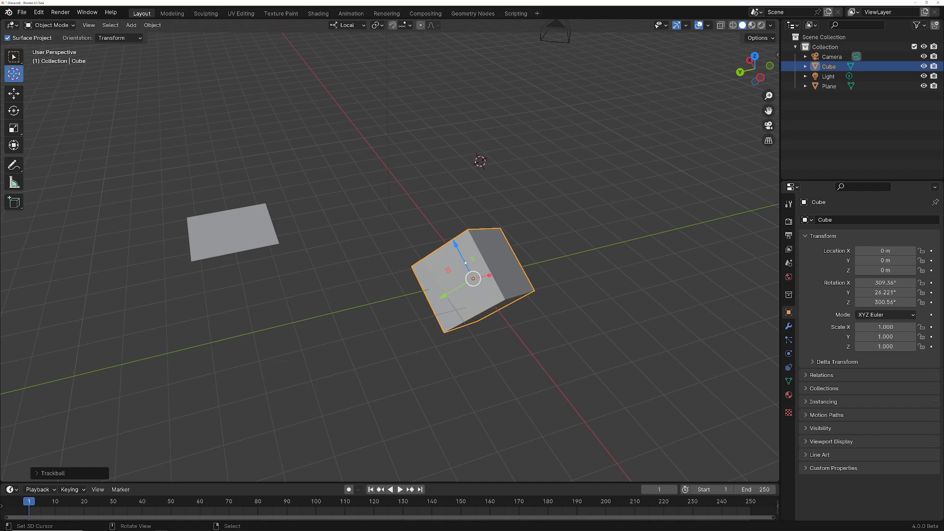
pyautogui.click(268, 231)
pyautogui.moveTo(268, 231); pyautogui.dragTo(311, 258, button='middle')
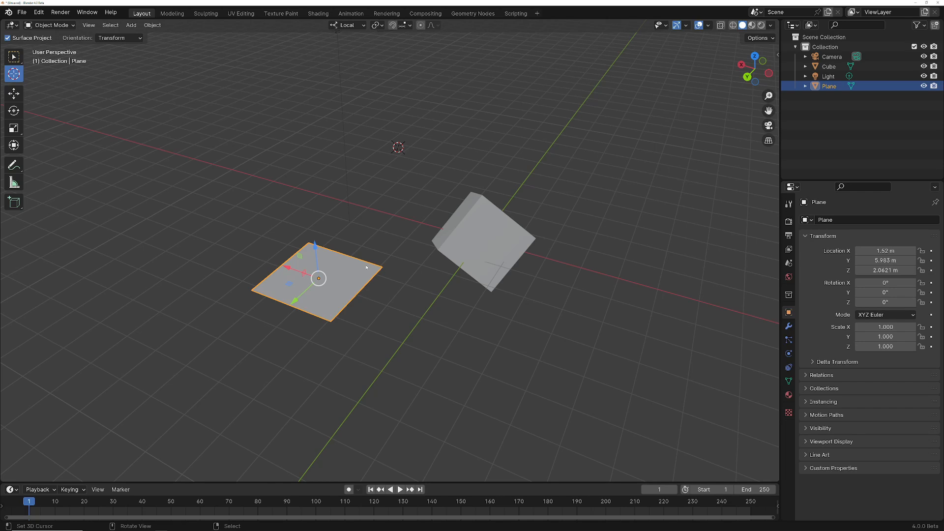
pyautogui.click(476, 243)
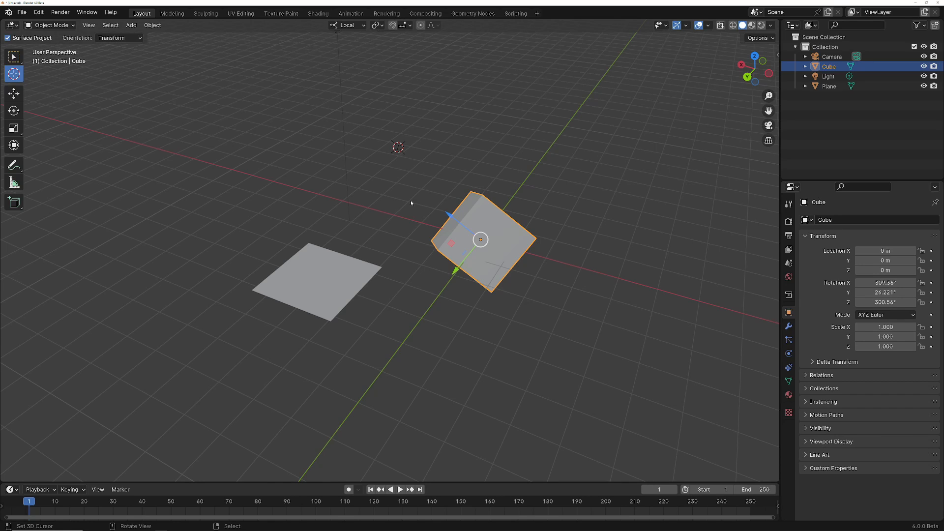
# Place the 3D cursor on a face of the tilted cube and examine its alignment up close
pyautogui.click(497, 221)
pyautogui.moveTo(494, 224); pyautogui.dragTo(373, 241, button='middle')
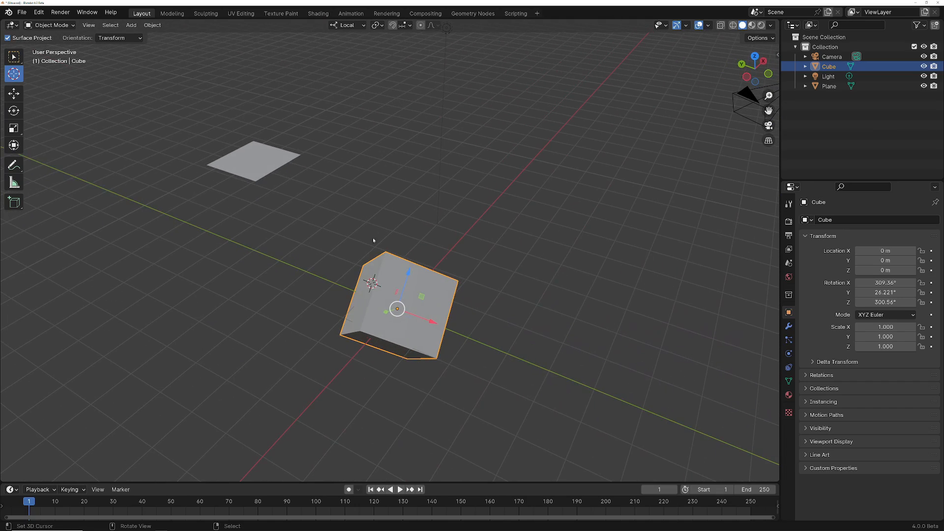
pyautogui.scroll(4, 373, 238)
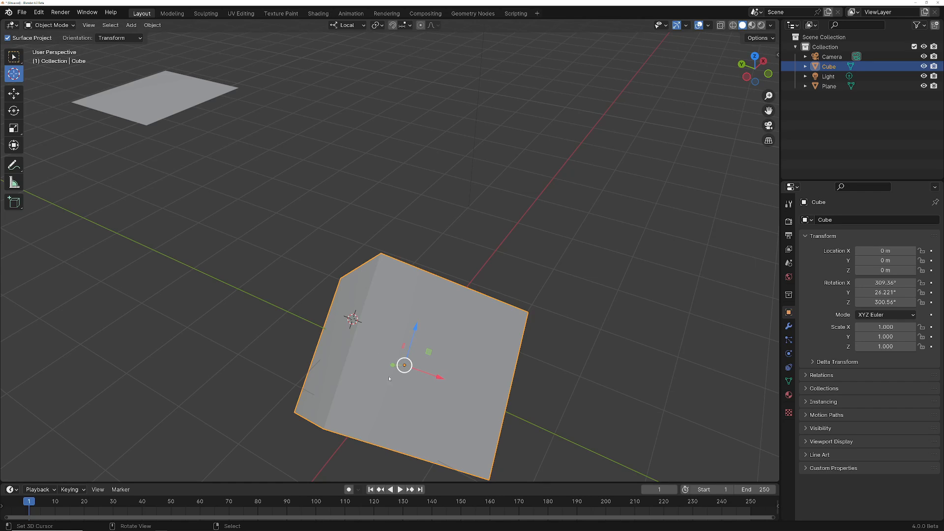
# Select the plane and place the 3D cursor on its surface using the Transform orientation
pyautogui.click(169, 86)
pyautogui.click(174, 99)
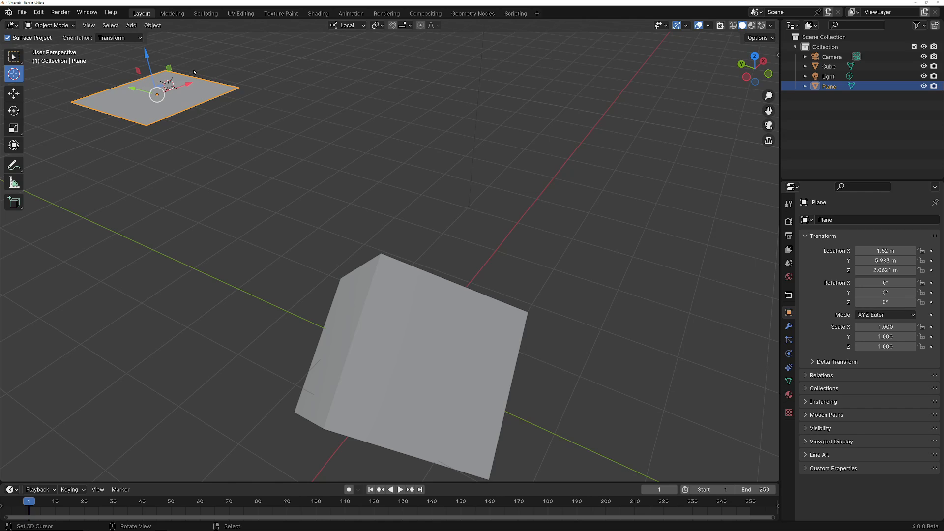
pyautogui.click(198, 93)
pyautogui.moveTo(217, 212); pyautogui.dragTo(298, 245, button='middle')
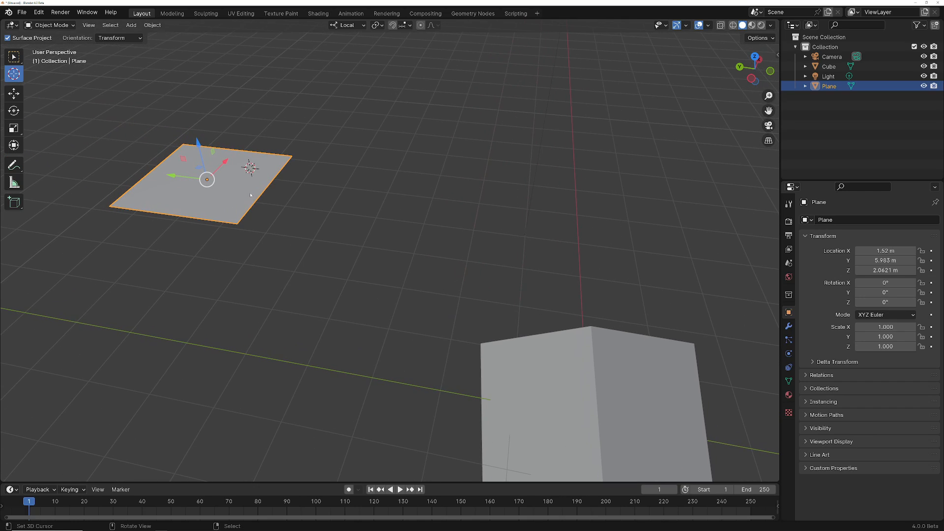
# Set the Cursor tool's orientation to Geometry and place the 3D cursor on the plane, then on a face of the cube
pyautogui.click(123, 38)
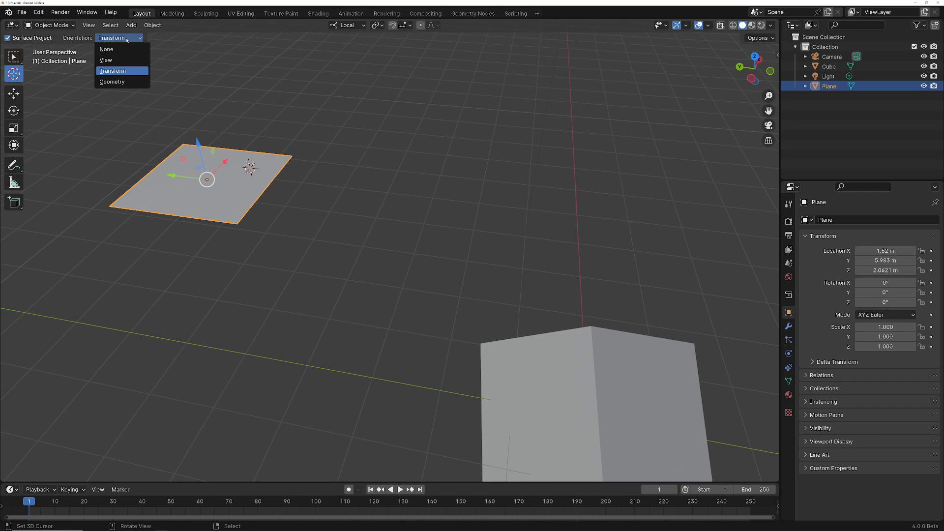
pyautogui.click(113, 82)
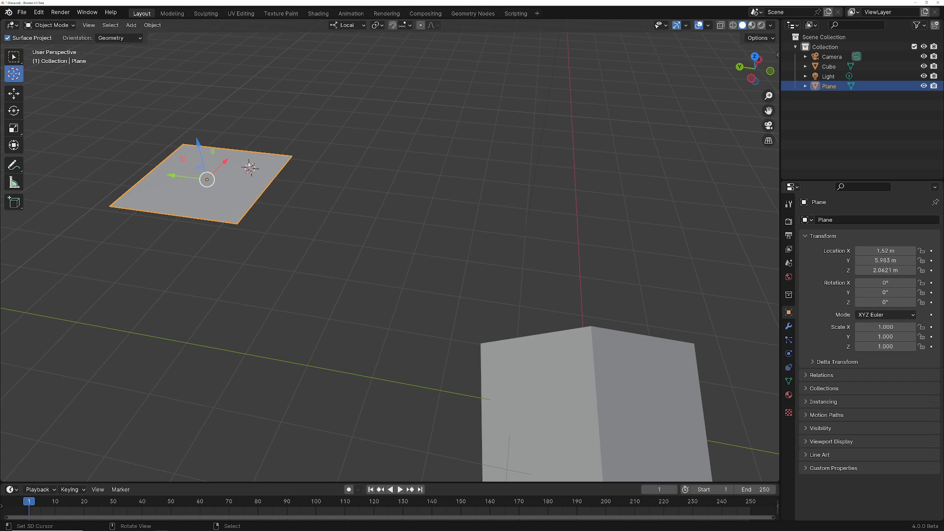
pyautogui.moveTo(251, 167); pyautogui.dragTo(230, 188)
pyautogui.moveTo(581, 328); pyautogui.dragTo(640, 358, button='middle')
pyautogui.click(622, 315)
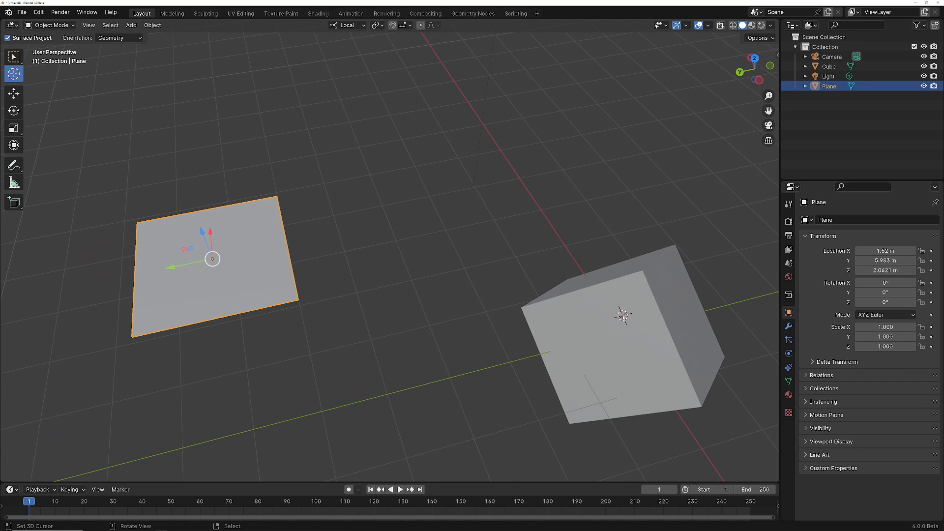
pyautogui.moveTo(623, 324); pyautogui.dragTo(541, 290, button='middle')
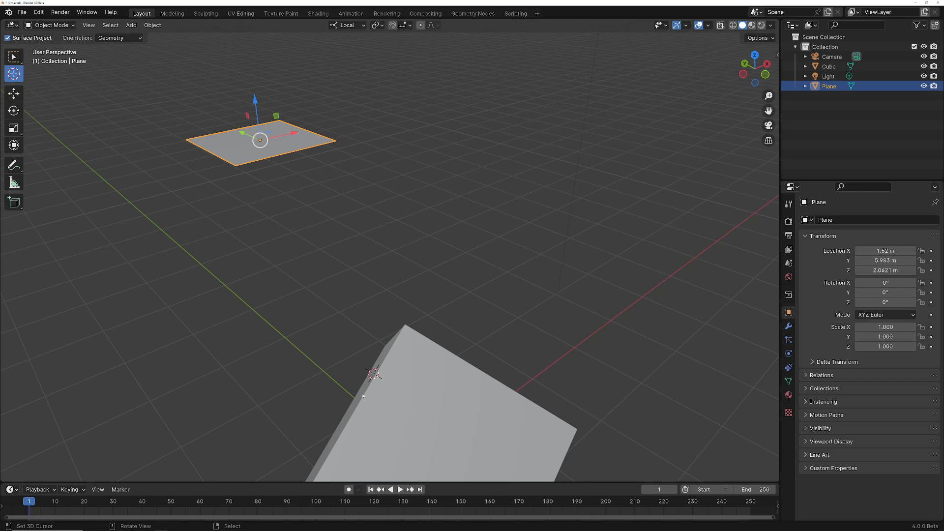
# Select the cube and trackball-rotate it freely to about X 254°, Y 50° and Z 303°
pyautogui.moveTo(363, 396); pyautogui.dragTo(524, 394, button='middle')
pyautogui.click(524, 394)
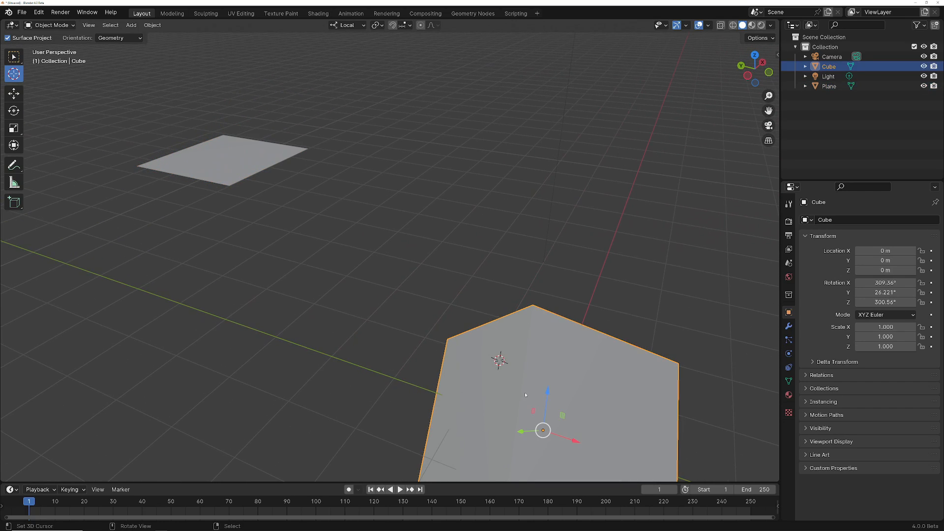
pyautogui.press('r')
pyautogui.press('r')
pyautogui.click(543, 376)
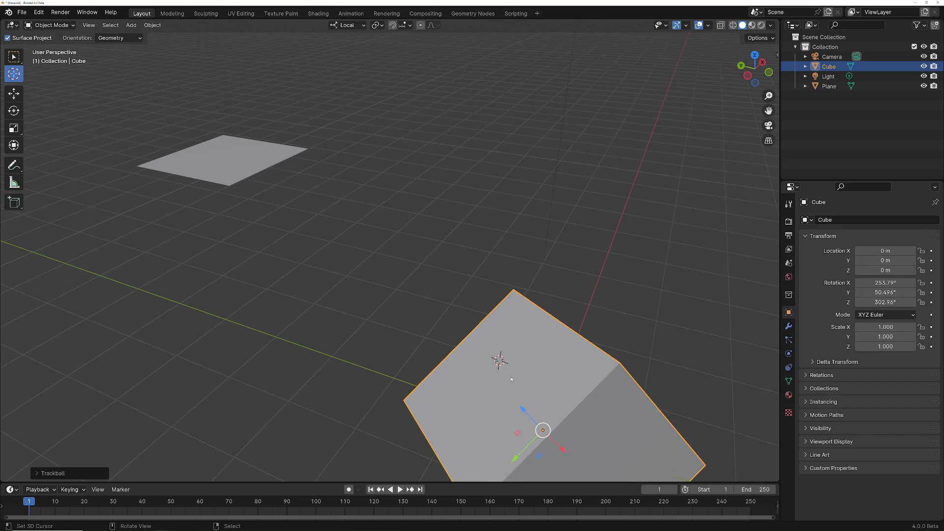
# Display the 3D cursor's location and rotation values and change its rotation to about X 86.4° and Y 17.8°
pyautogui.moveTo(509, 382); pyautogui.dragTo(551, 312, button='middle')
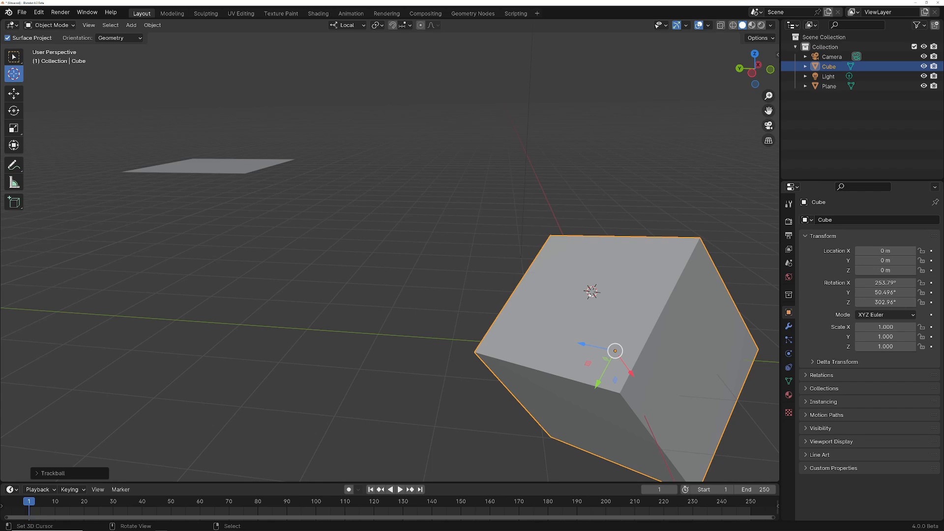
pyautogui.moveTo(551, 313); pyautogui.dragTo(515, 245, button='middle')
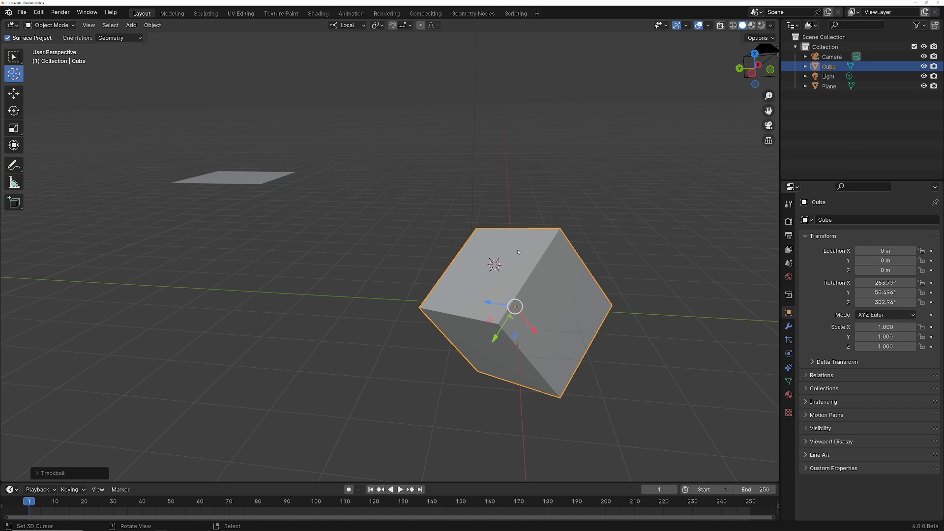
pyautogui.press('n')
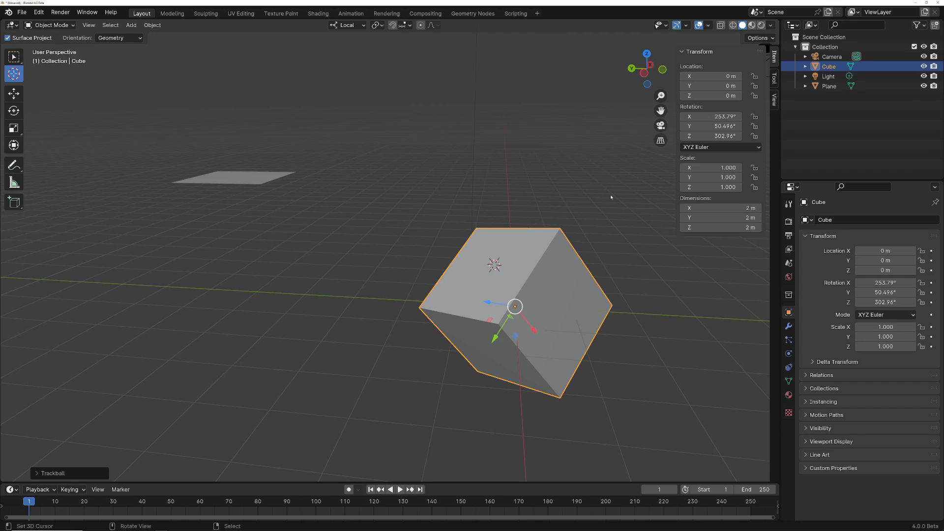
pyautogui.click(774, 100)
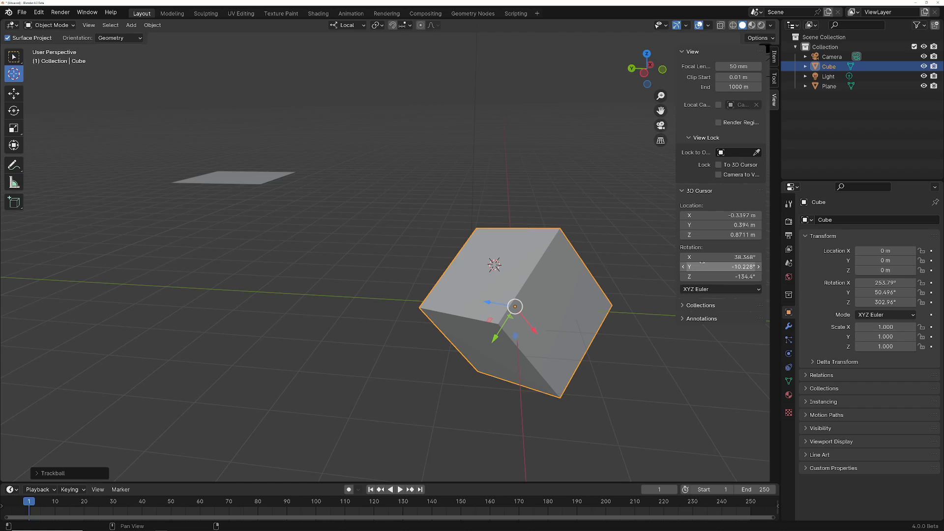
pyautogui.moveTo(710, 270); pyautogui.dragTo(737, 257)
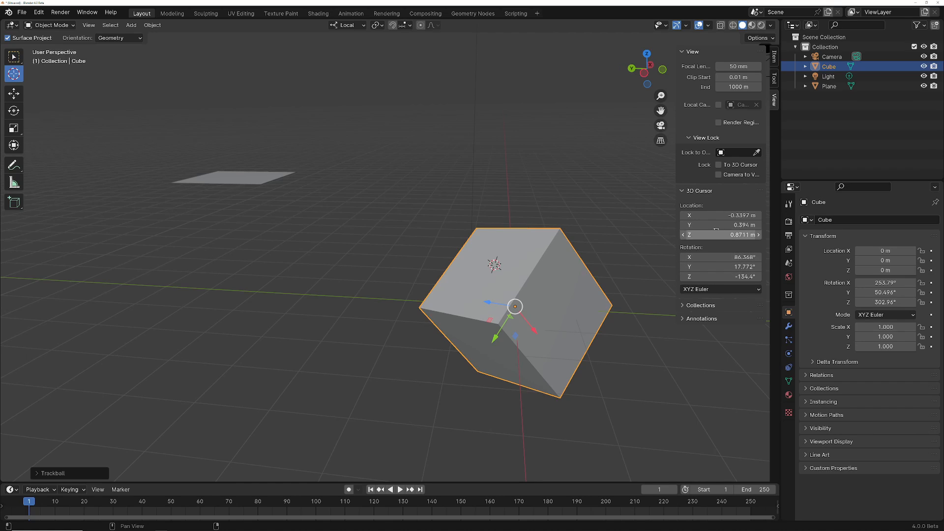
# Reset the 3D cursor by setting its location and rotation to 0 on all three axes
pyautogui.moveTo(711, 215); pyautogui.dragTo(711, 235)
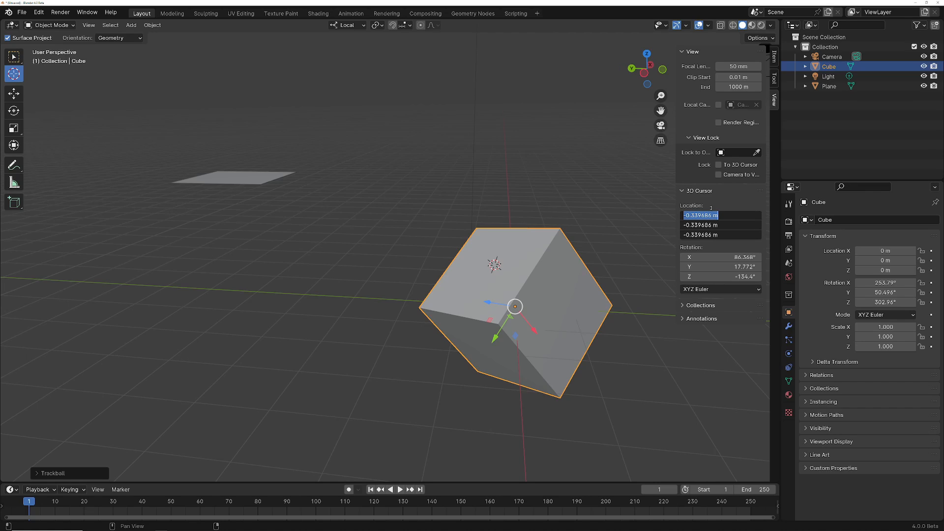
pyautogui.write('0')
pyautogui.press('Return')
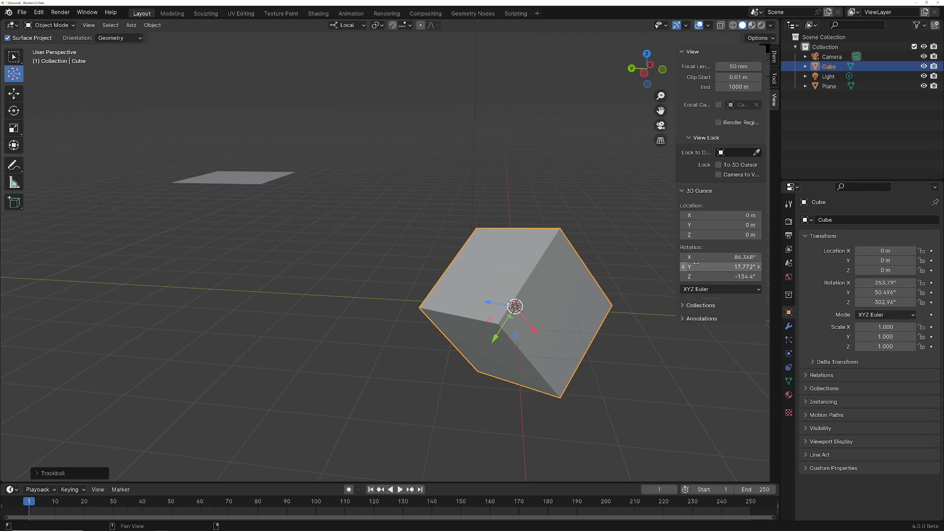
pyautogui.moveTo(699, 258); pyautogui.dragTo(698, 277)
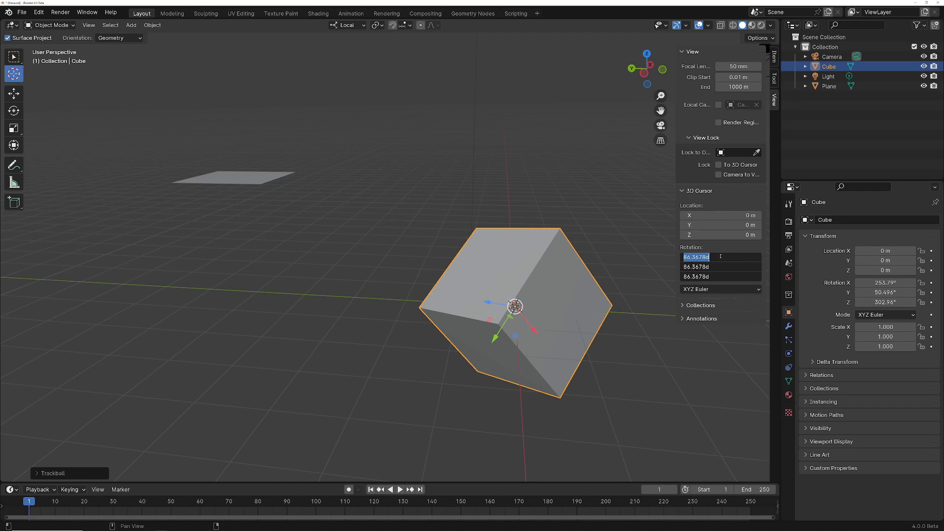
pyautogui.write('0')
pyautogui.press('Return')
# Place the 3D cursor on a face of the tilted cube, at about X -0.2, Y 0.83 and Z 0.63 m
pyautogui.moveTo(512, 310); pyautogui.dragTo(407, 253, button='middle')
pyautogui.scroll(3, 394, 255)
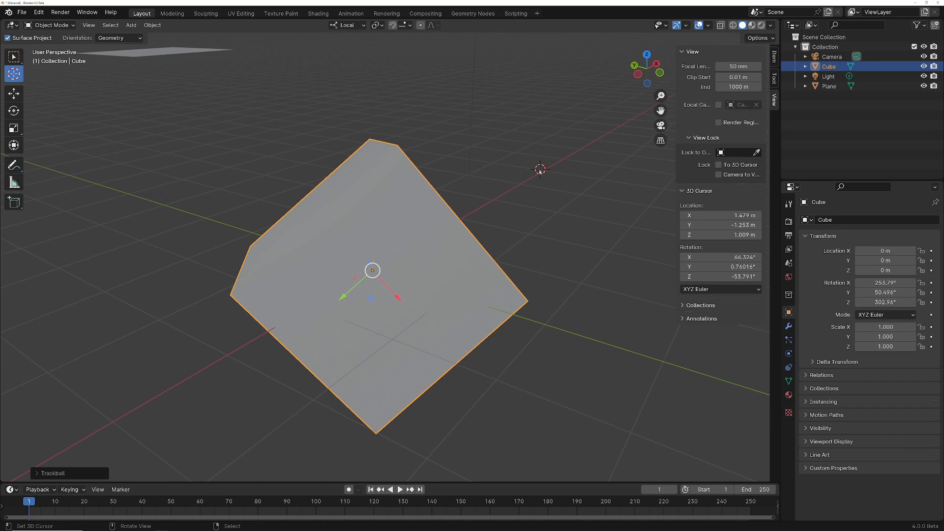
pyautogui.scroll(-5, 535, 173)
pyautogui.scroll(-1, 534, 174)
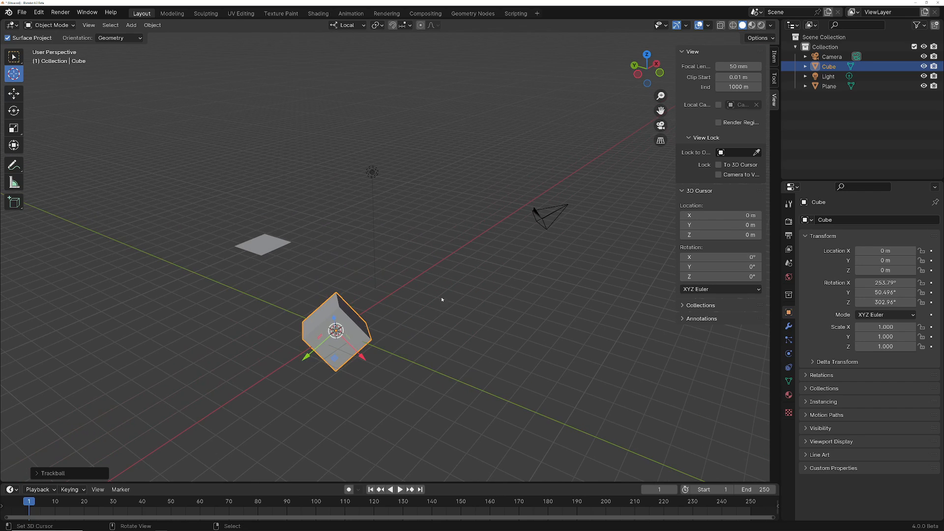
pyautogui.moveTo(416, 266)
pyautogui.mouseDown(button='middle')
pyautogui.moveTo(425, 295)
pyautogui.moveTo(420, 275)
pyautogui.mouseUp(button='middle')
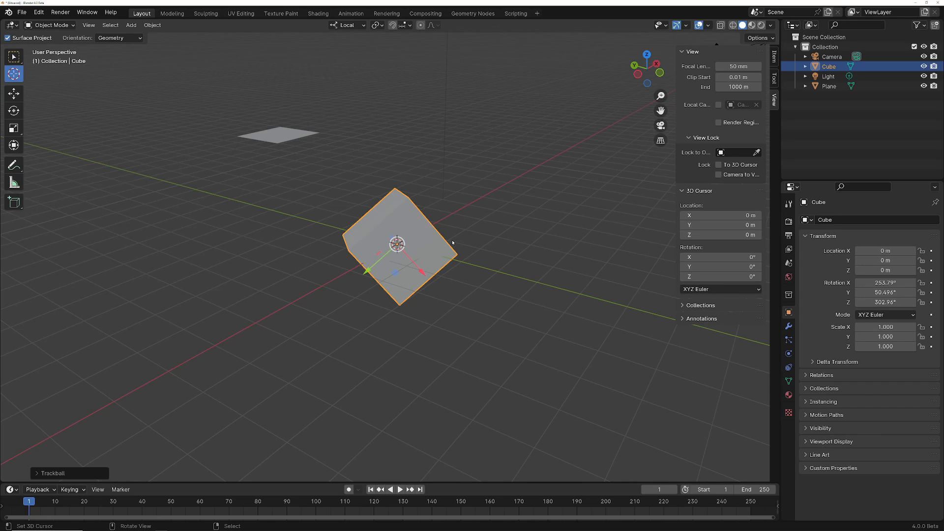
pyautogui.moveTo(413, 261); pyautogui.dragTo(388, 290, button='middle')
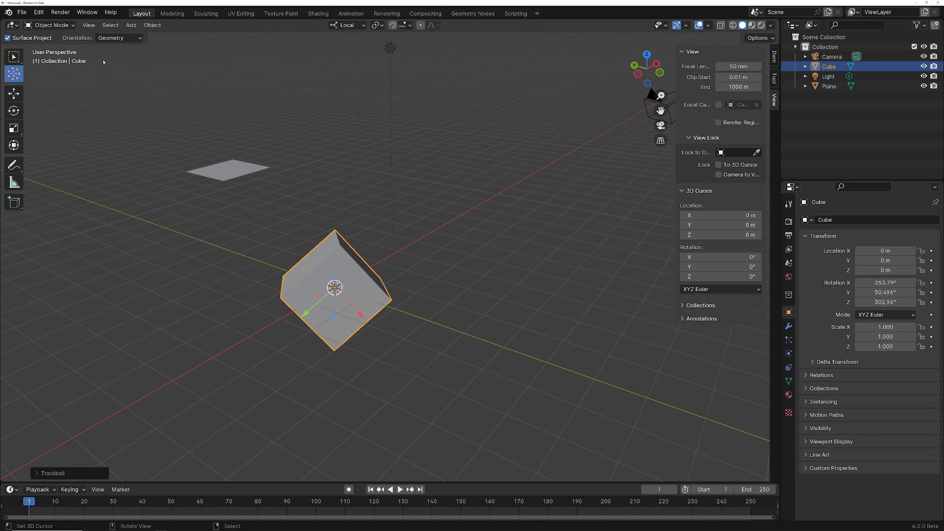
pyautogui.click(306, 261)
pyautogui.moveTo(300, 271); pyautogui.dragTo(326, 249, button='middle')
# Add a new cube at the 3D cursor and set its Align option to 3D Cursor
pyautogui.hotkey('shift', 'a')
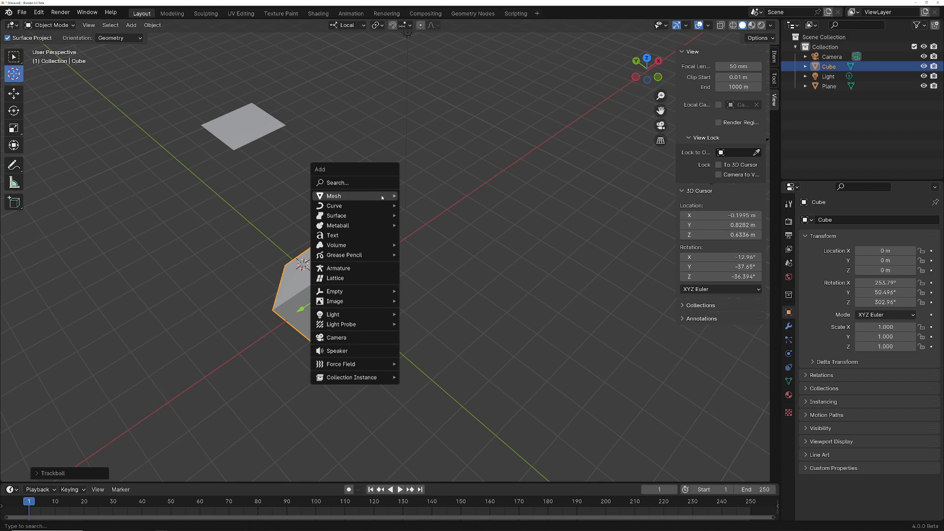
pyautogui.moveTo(382, 196)
pyautogui.click(417, 206)
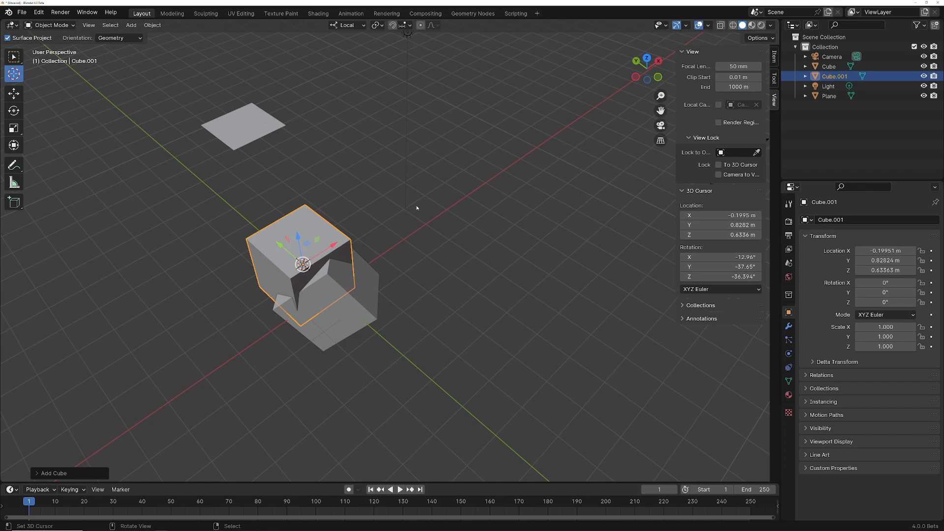
pyautogui.click(41, 474)
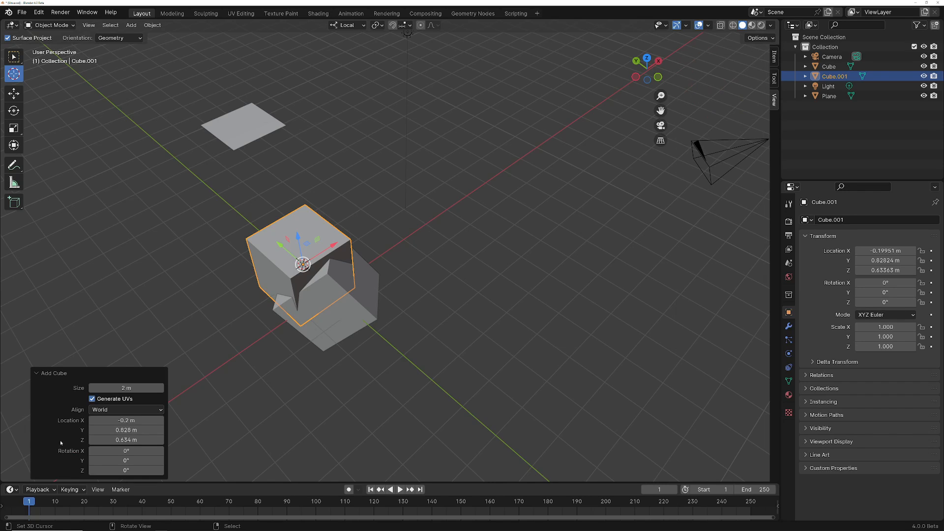
pyautogui.click(100, 410)
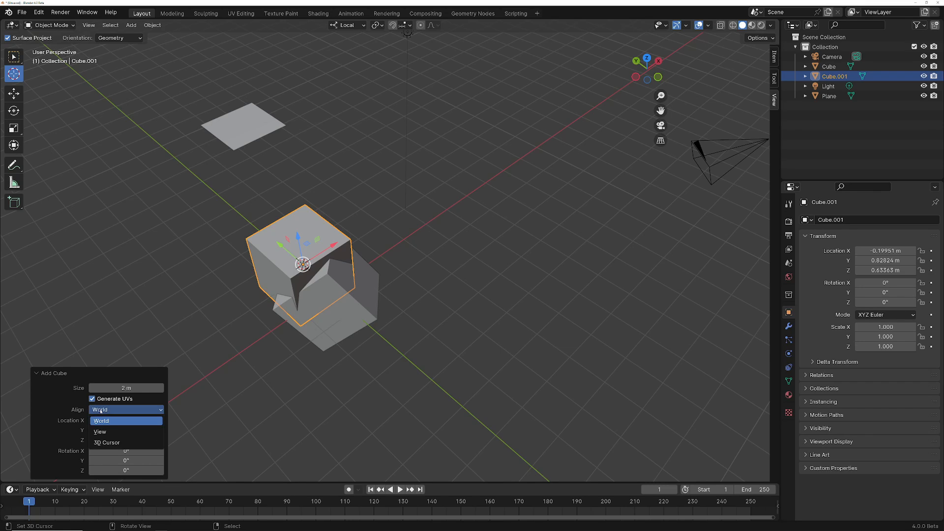
pyautogui.click(105, 442)
pyautogui.press('n')
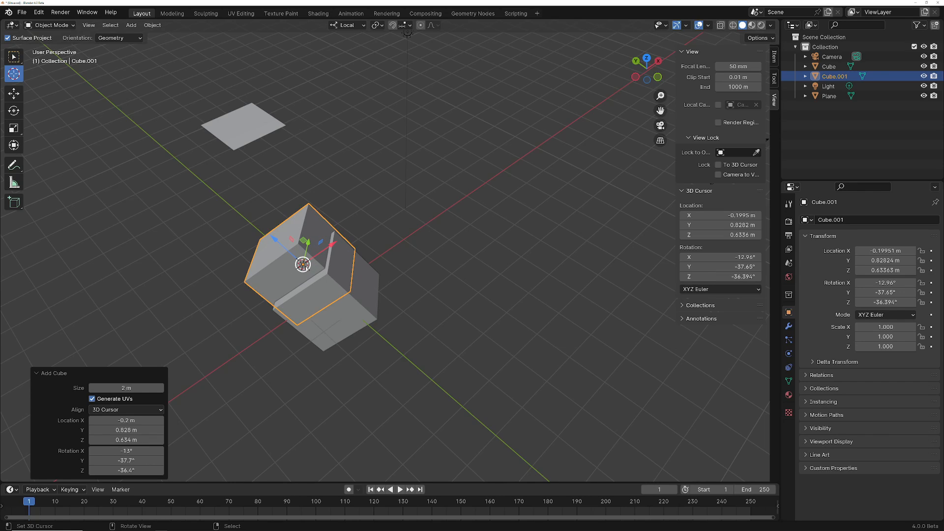
pyautogui.moveTo(294, 245); pyautogui.dragTo(334, 291, button='middle')
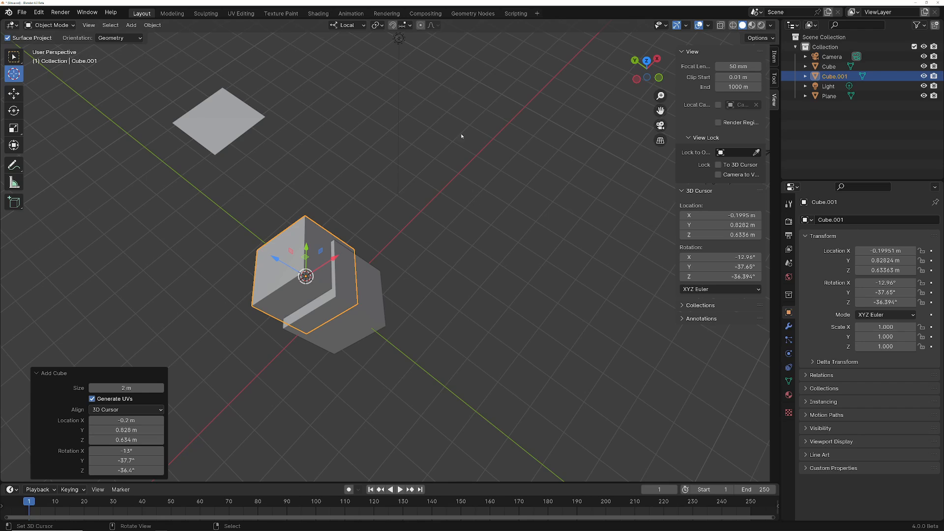
# Switch to the Geometry Nodes workspace, set the node group type to Tool and create a new tool node group
pyautogui.click(471, 13)
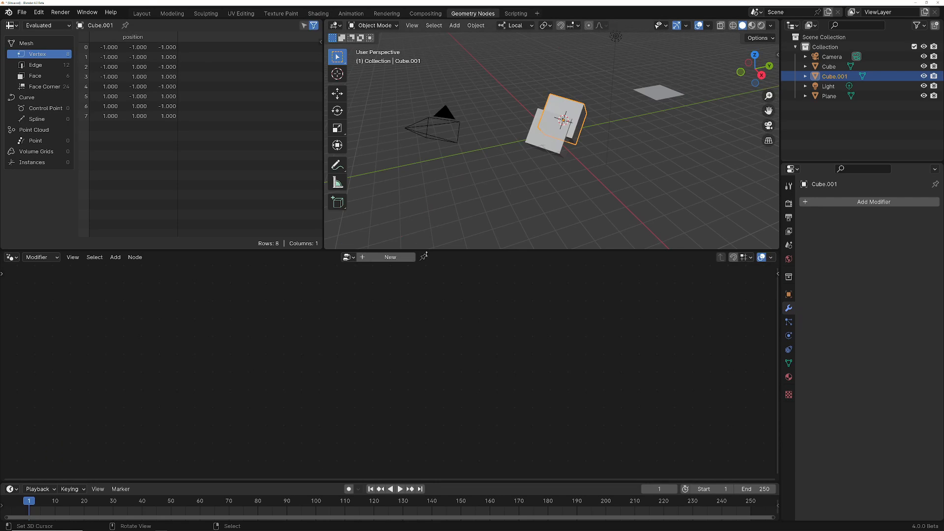
pyautogui.click(38, 257)
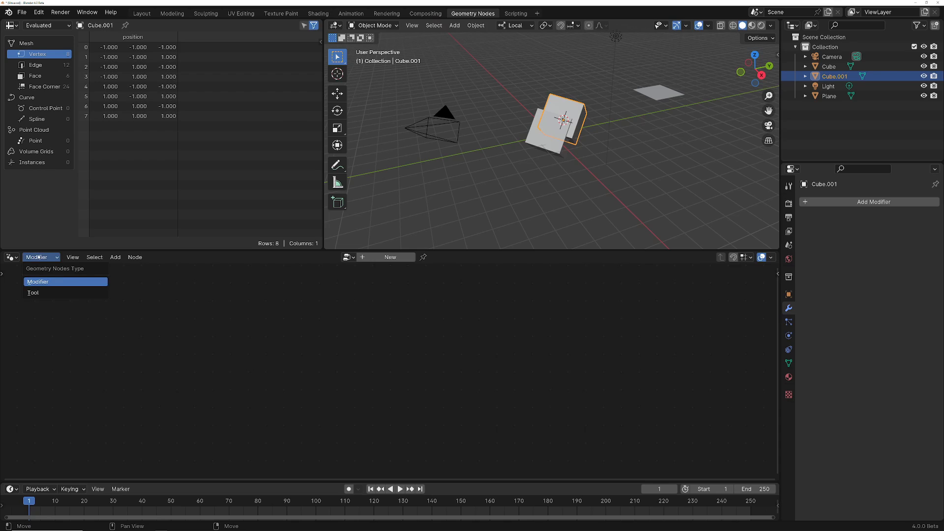
pyautogui.click(40, 292)
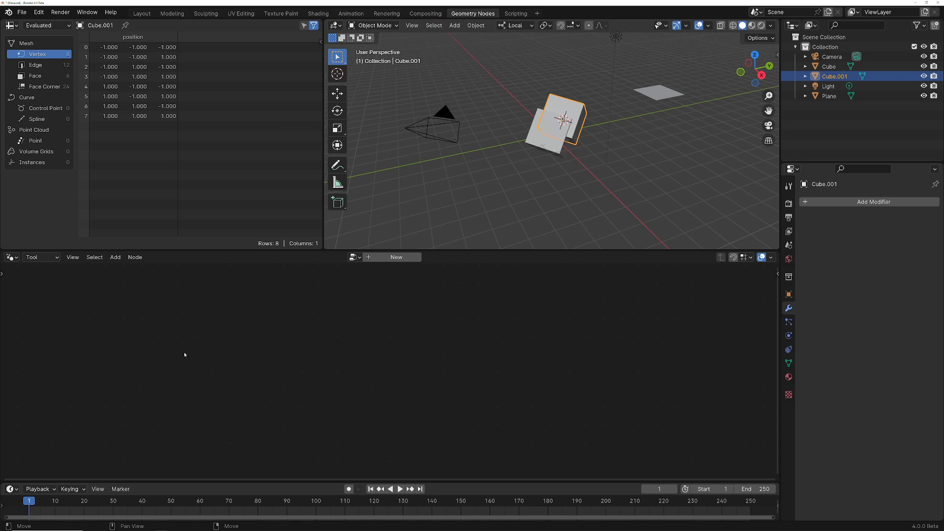
pyautogui.click(386, 260)
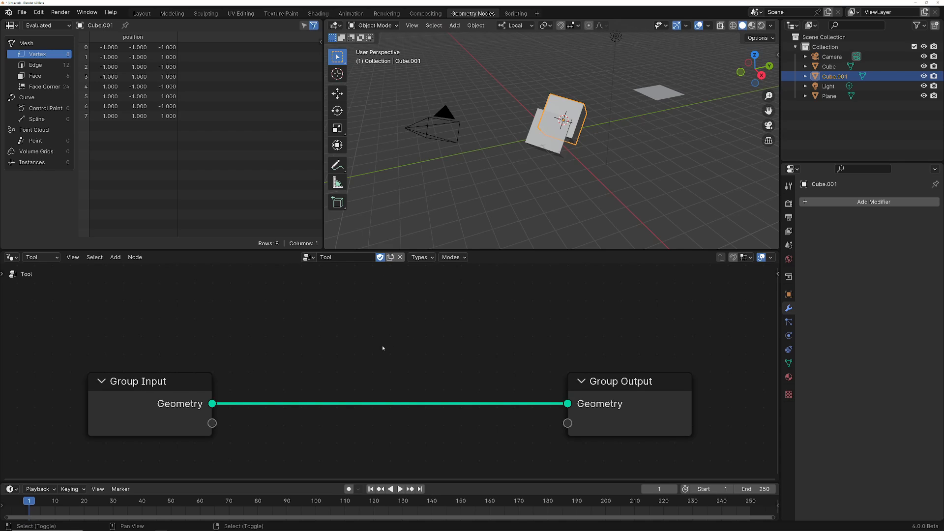
# Add a 3D Cursor scene input node and position it above the link between Group Input and Group Output
pyautogui.hotkey('shift', 'a')
pyautogui.click(373, 267)
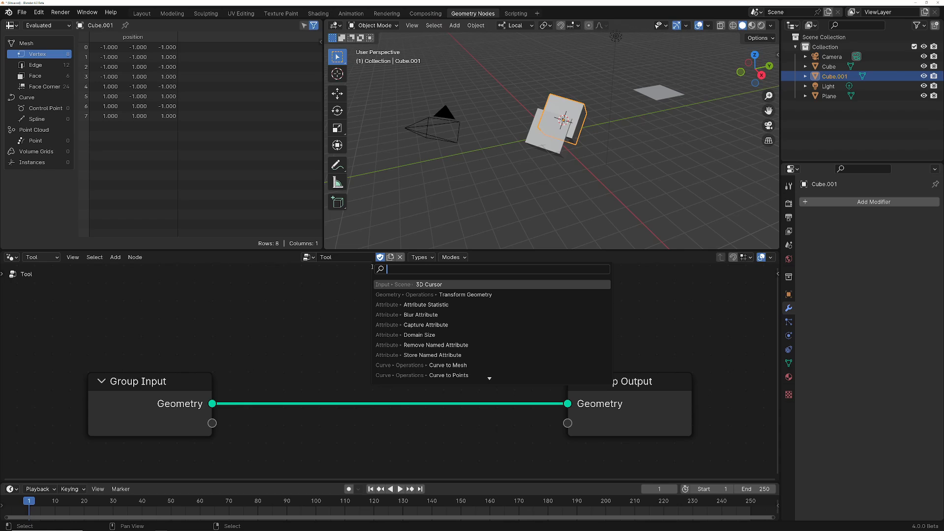
pyautogui.click(447, 285)
pyautogui.click(306, 304)
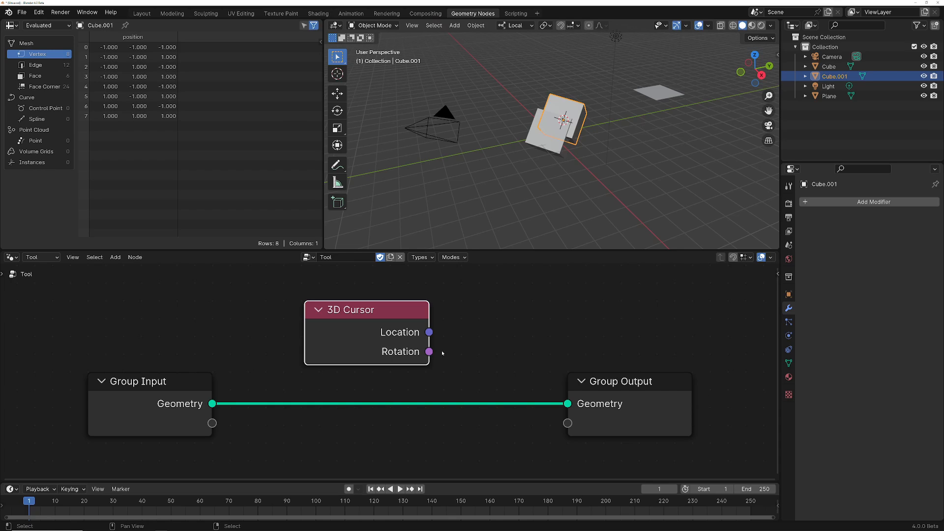
pyautogui.moveTo(393, 316); pyautogui.dragTo(359, 326)
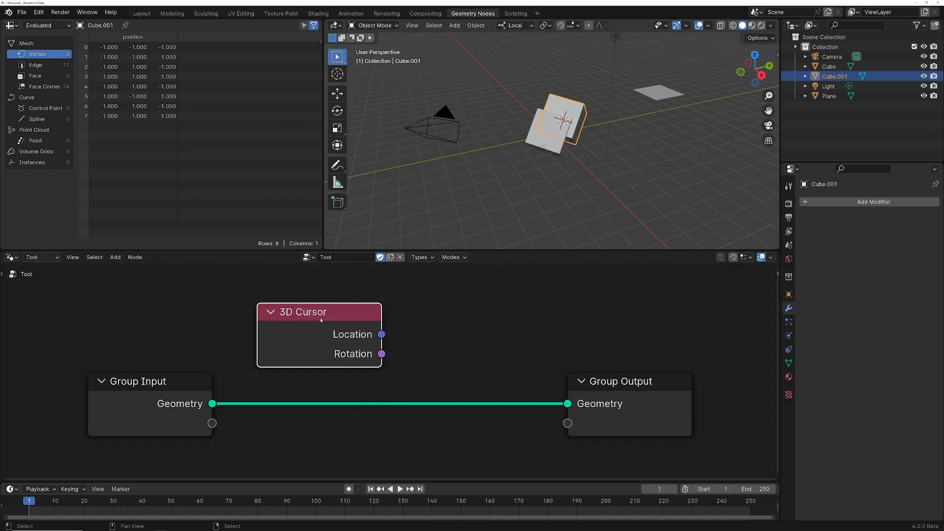
pyautogui.moveTo(321, 320); pyautogui.dragTo(303, 311)
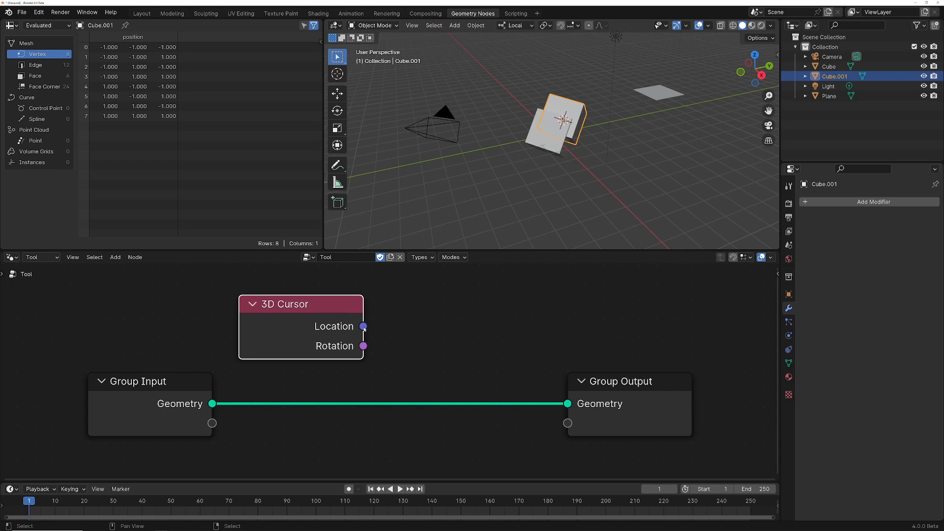